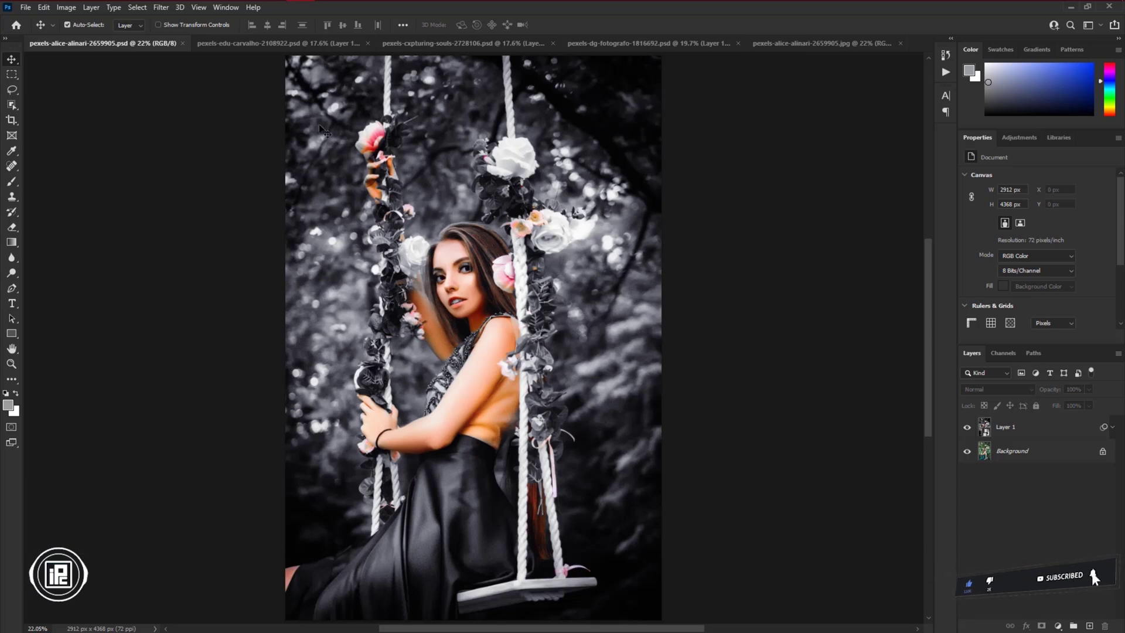
- Flip through the curly-haired, fan and red-haired portrait tabs, ending on pexels-alice-alinari-2659905.jpg
left_click(260, 44)
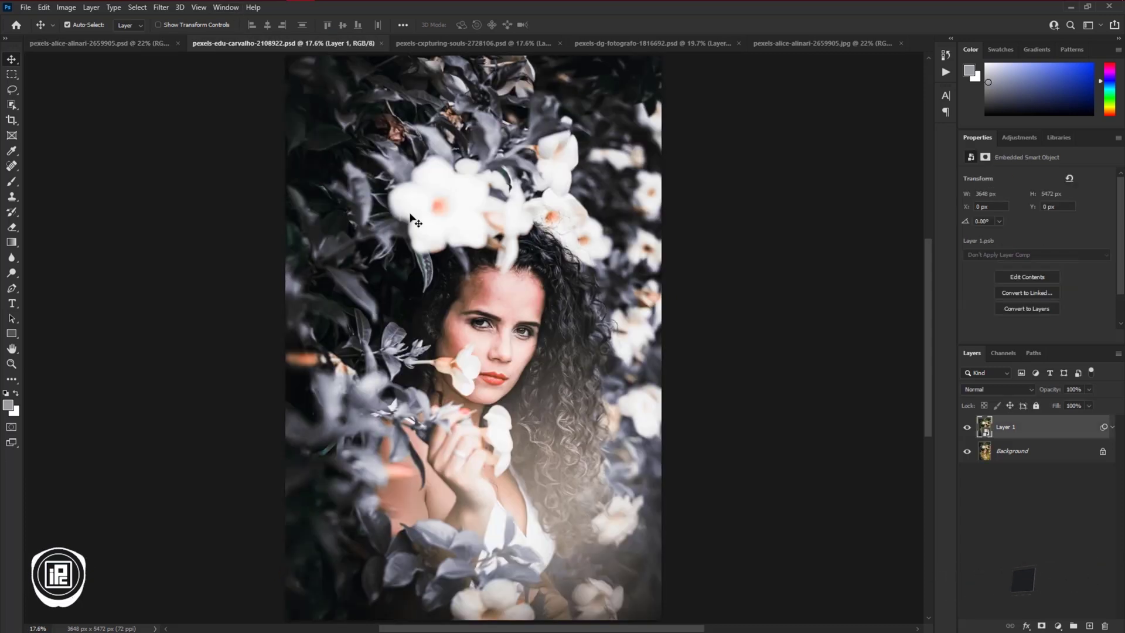
left_click(449, 43)
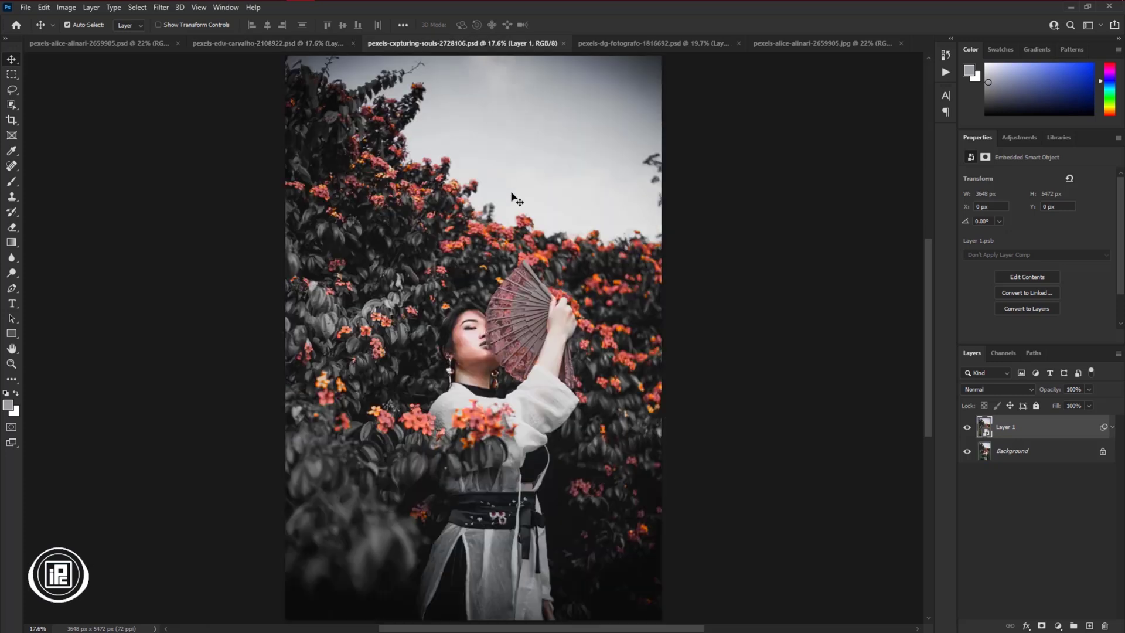
left_click(596, 47)
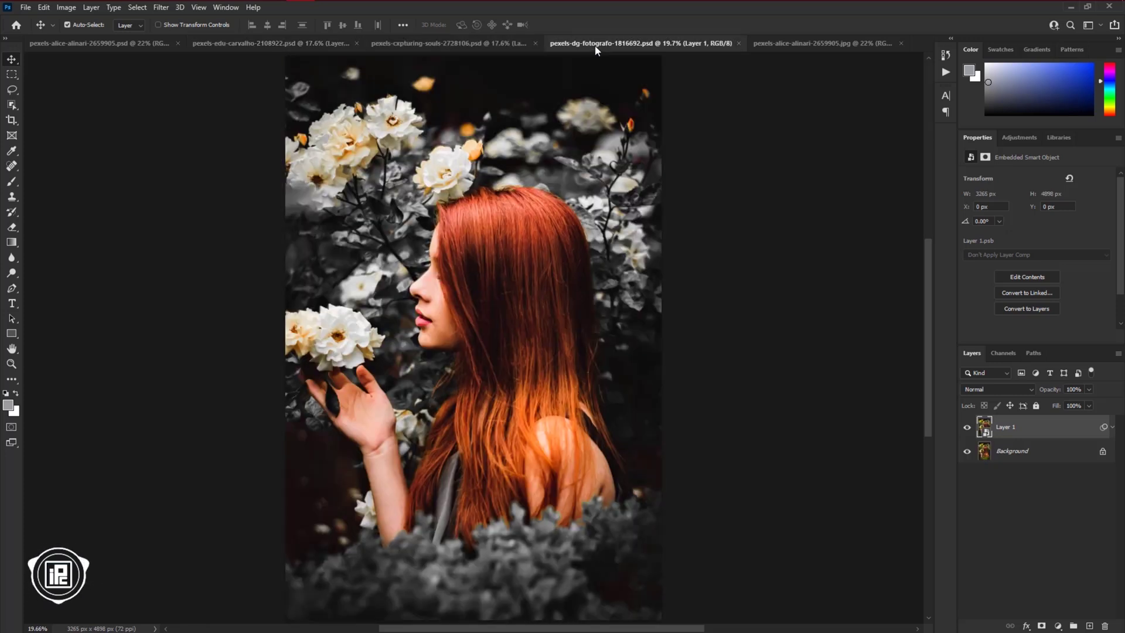
left_click(772, 46)
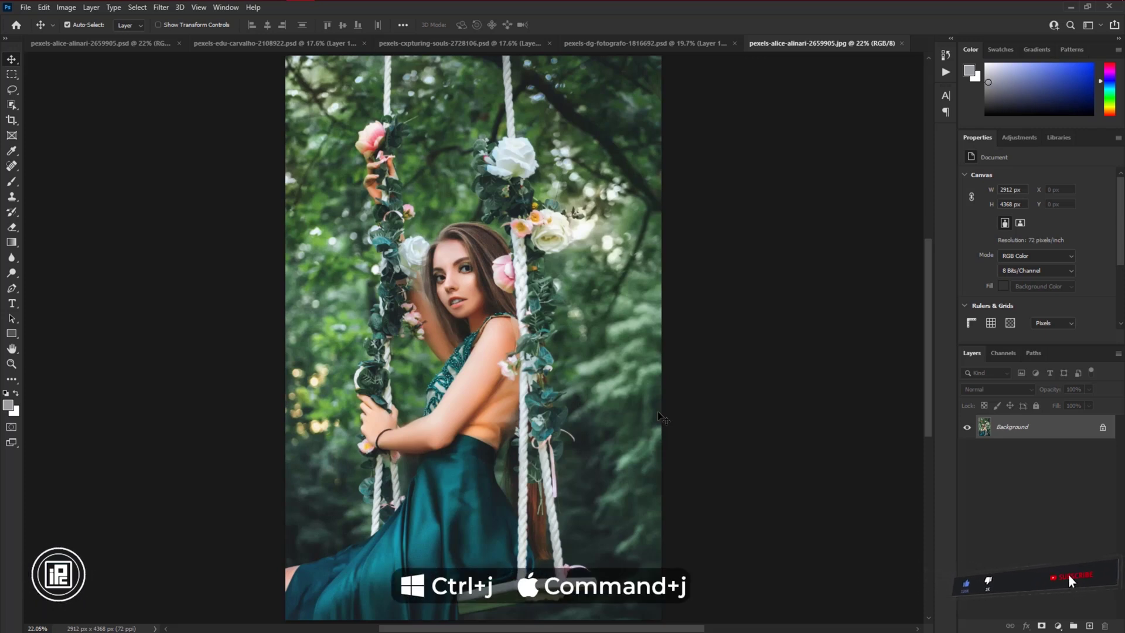
- Duplicate the background as Layer 1, convert it to a smart object, and launch Camera Raw Filter
key("ctrl+j")
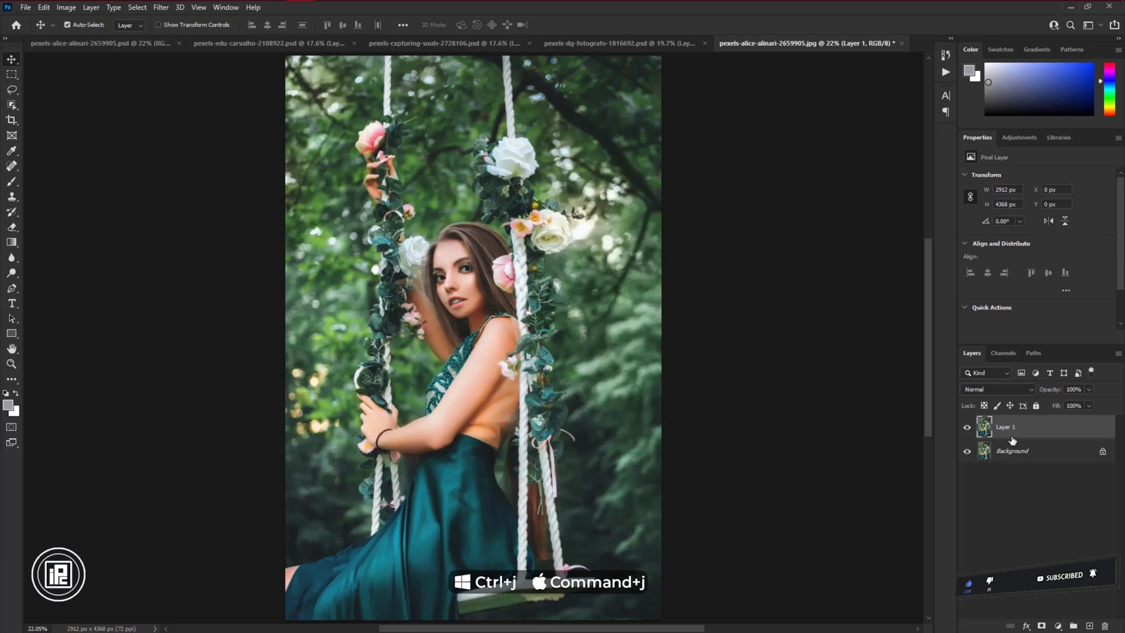
right_click(1026, 426)
left_click(942, 304)
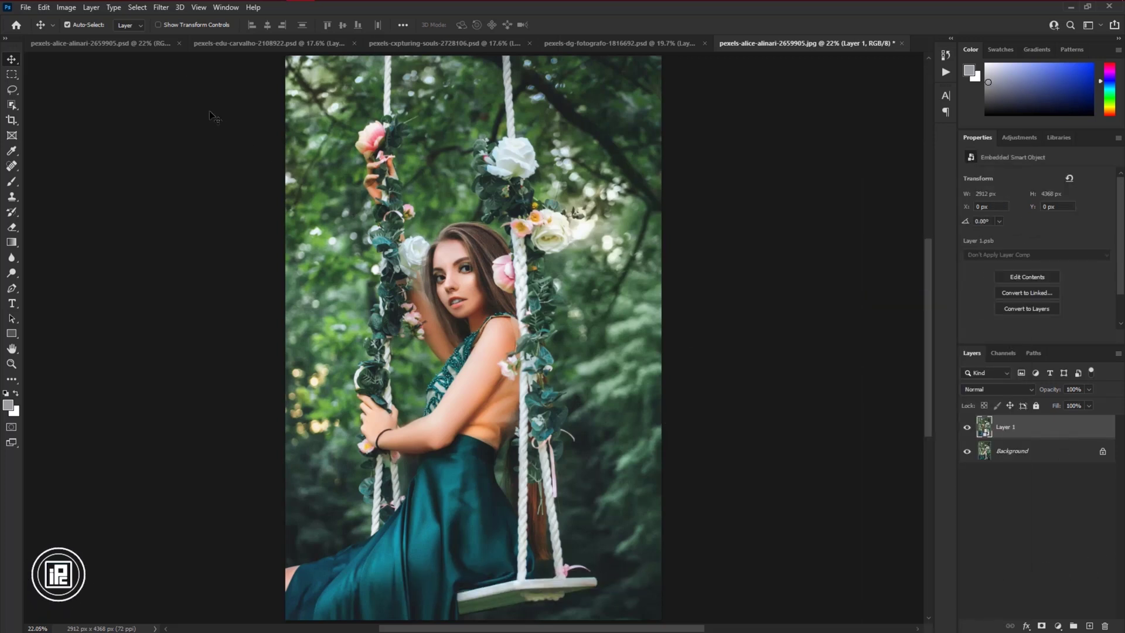
left_click(161, 7)
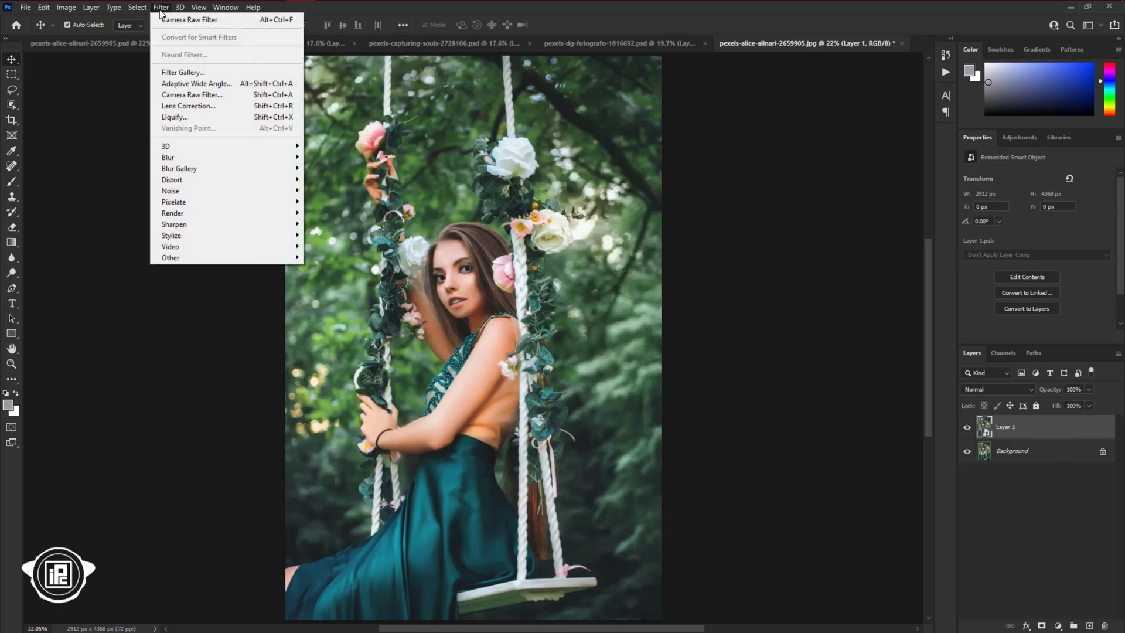
left_click(192, 95)
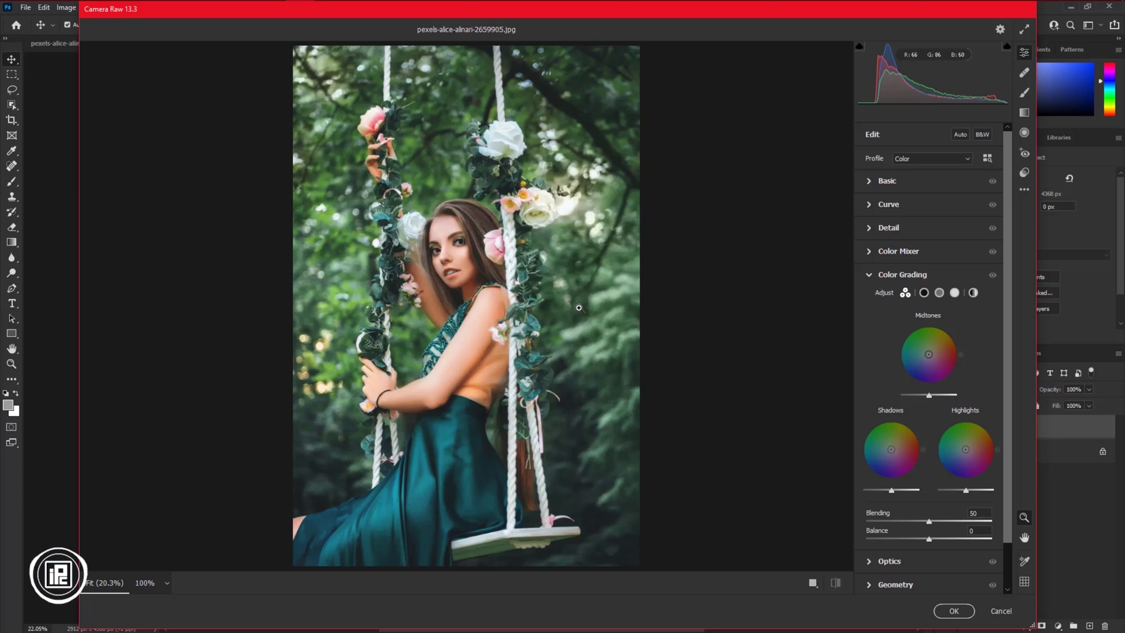
- In HSL Saturation, reduce the oranges and fully desaturate aquas, blues and purples
left_click(870, 252)
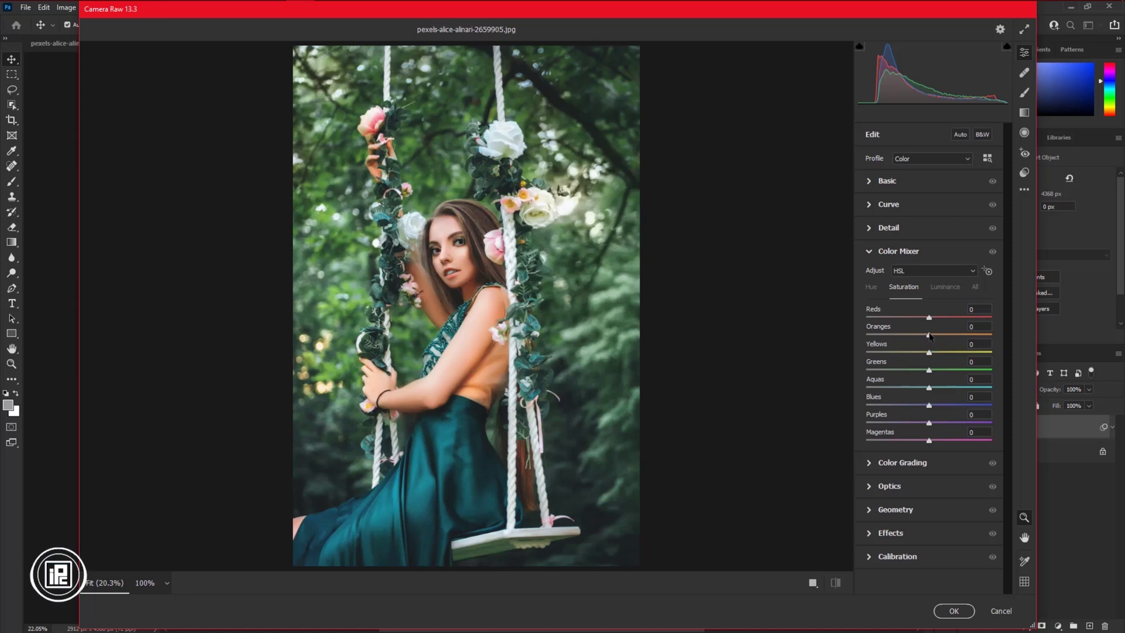
left_click_drag(929, 336, 872, 338)
left_click_drag(940, 332, 823, 377)
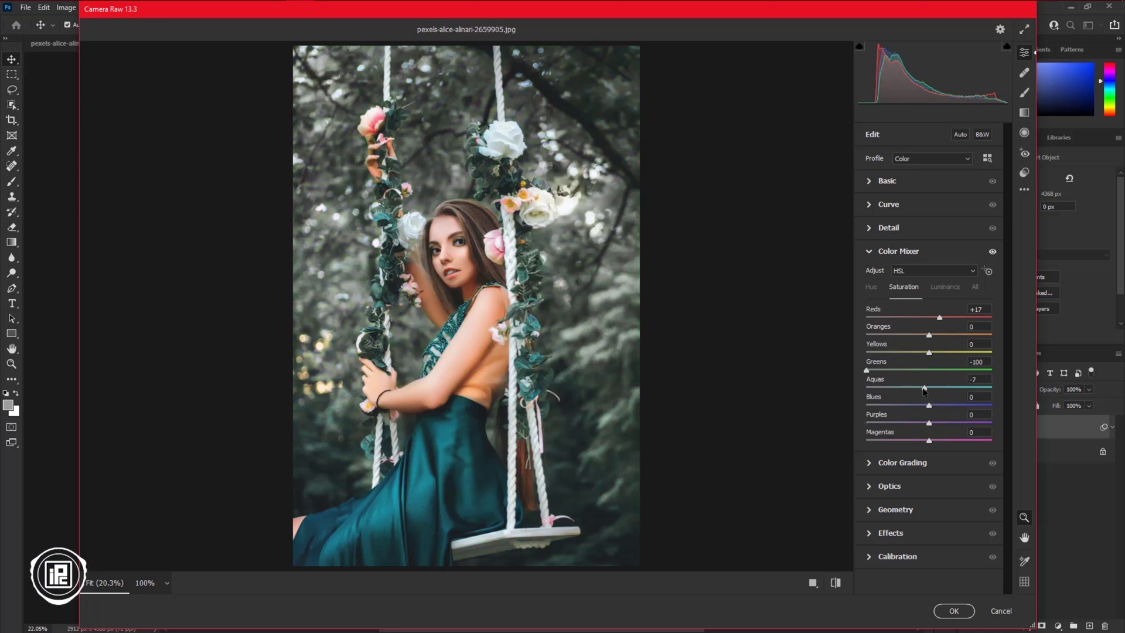
left_click_drag(924, 392, 854, 424)
mouse_move(929, 334)
left_mouse_down()
mouse_move(961, 319)
mouse_move(1009, 324)
mouse_move(919, 319)
left_mouse_up()
- Turn the yellow bokeh grey, lower magenta saturation, and brighten orange luminance to lift the skin
left_click(871, 287)
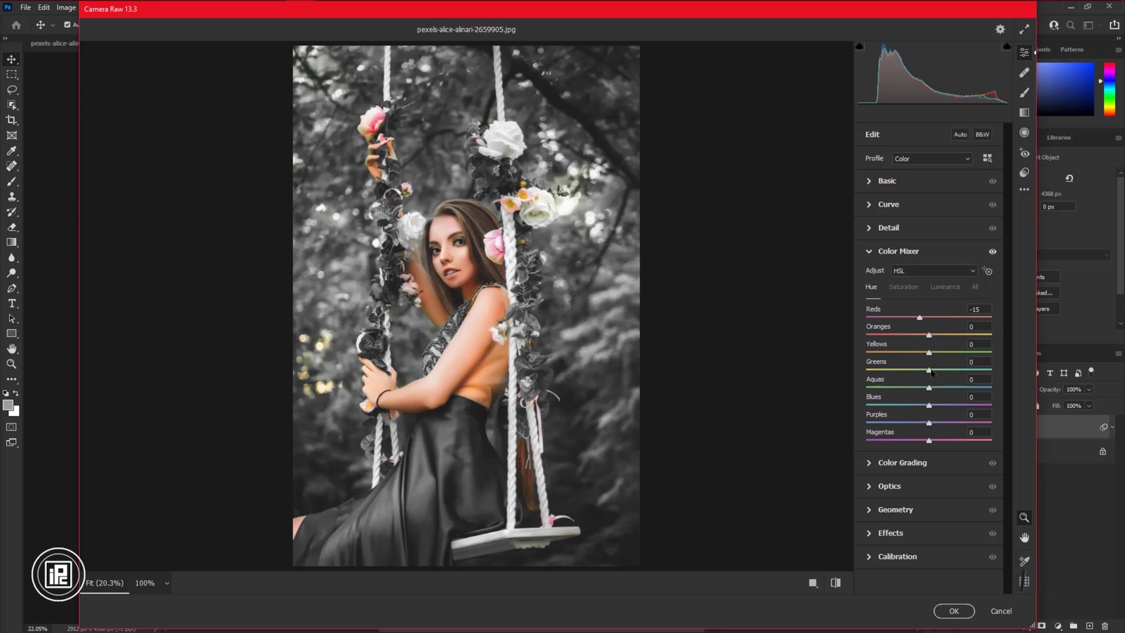
left_click(911, 292)
left_click_drag(930, 353, 753, 346)
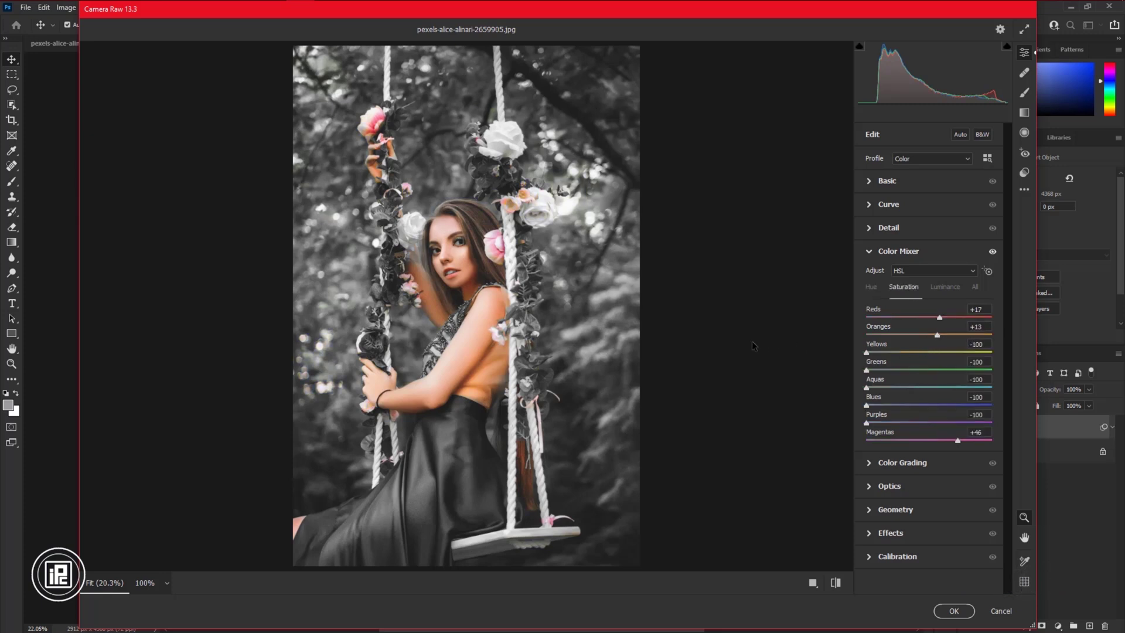
left_click_drag(958, 445, 917, 440)
left_click(945, 287)
left_click_drag(932, 336, 925, 361)
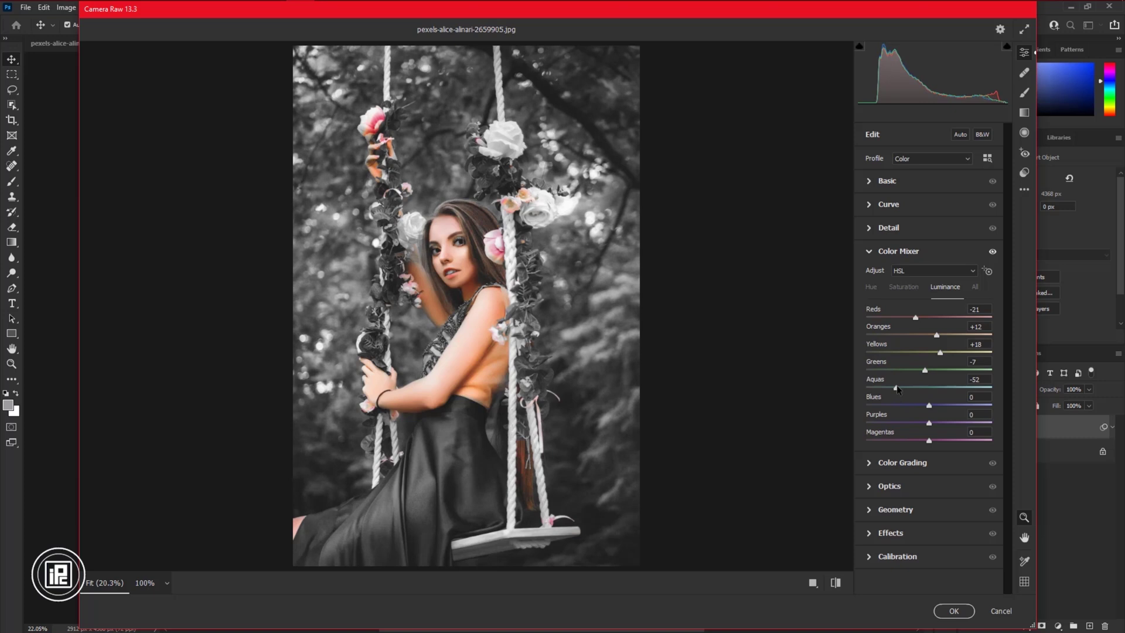
- Darken the photo slightly and set noise reduction to 59, checking the face at 100%
left_click(869, 181)
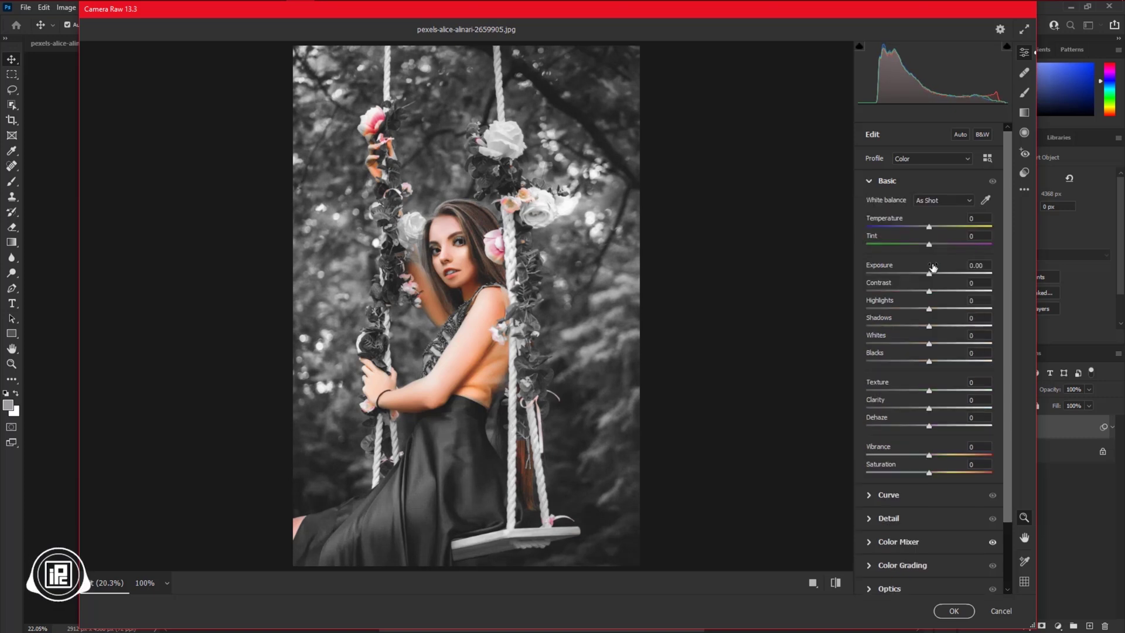
left_click_drag(929, 274, 931, 450)
left_click(880, 517)
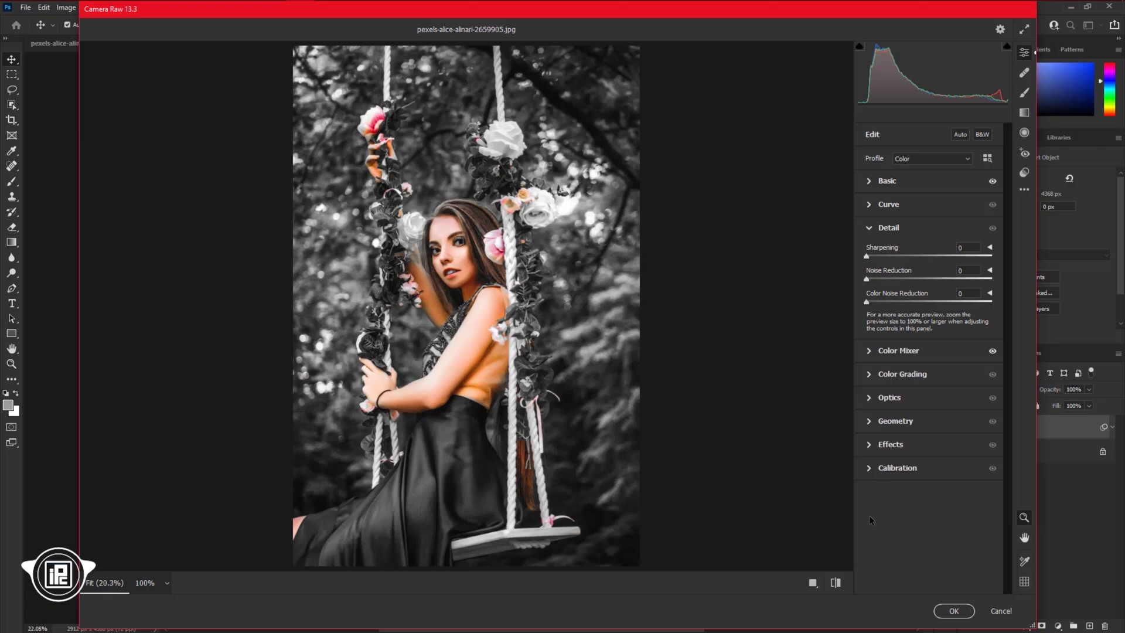
left_click(455, 258)
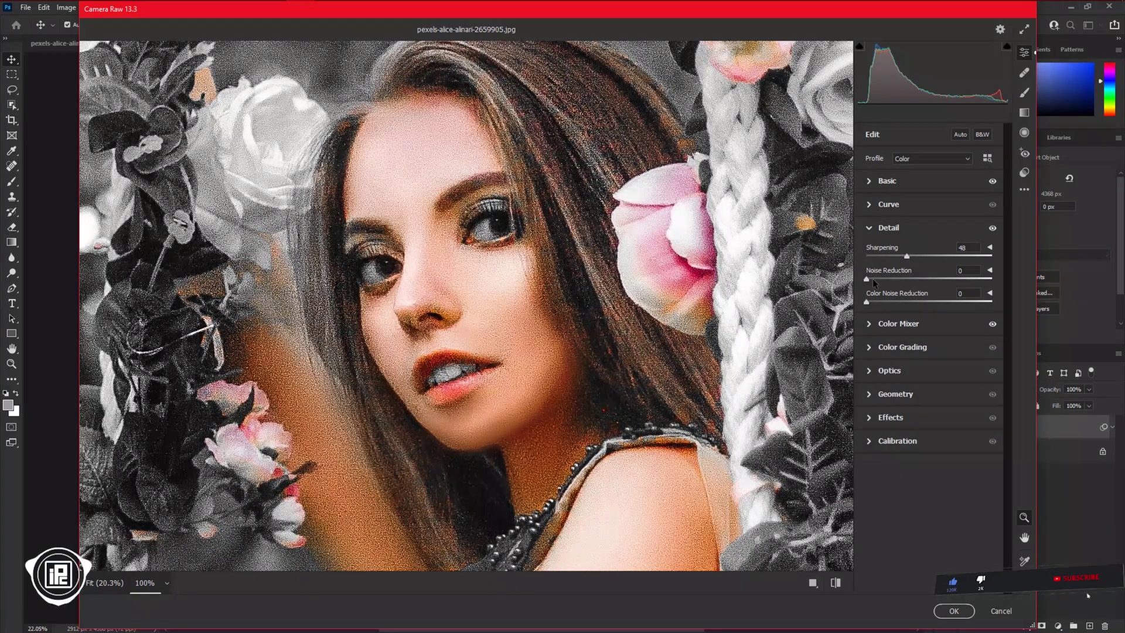
left_click(940, 279)
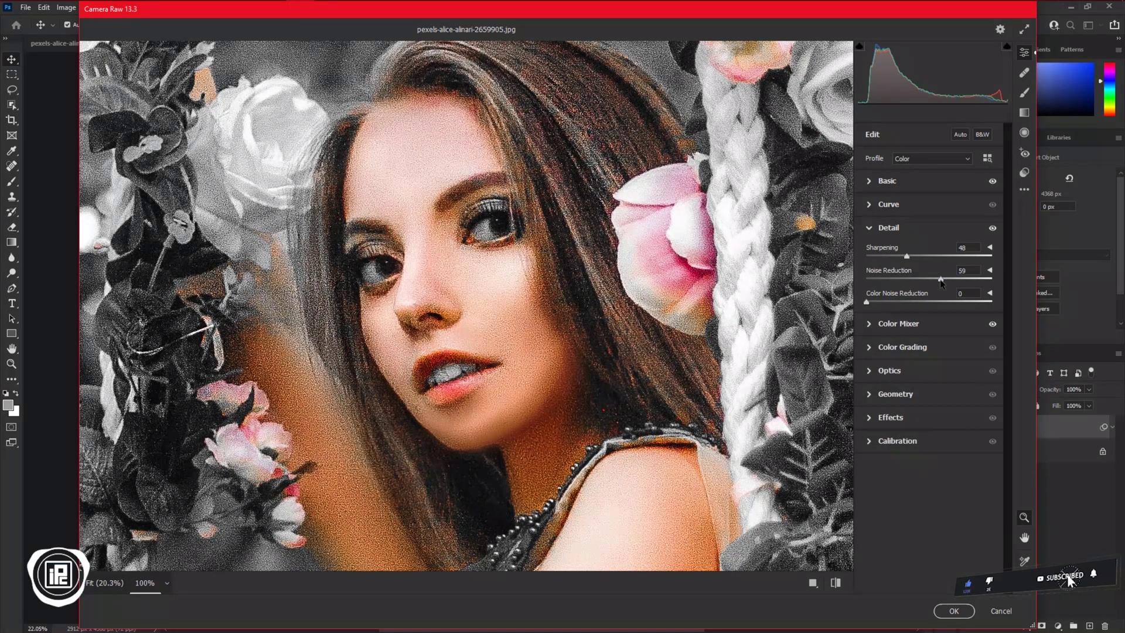
left_click(487, 301)
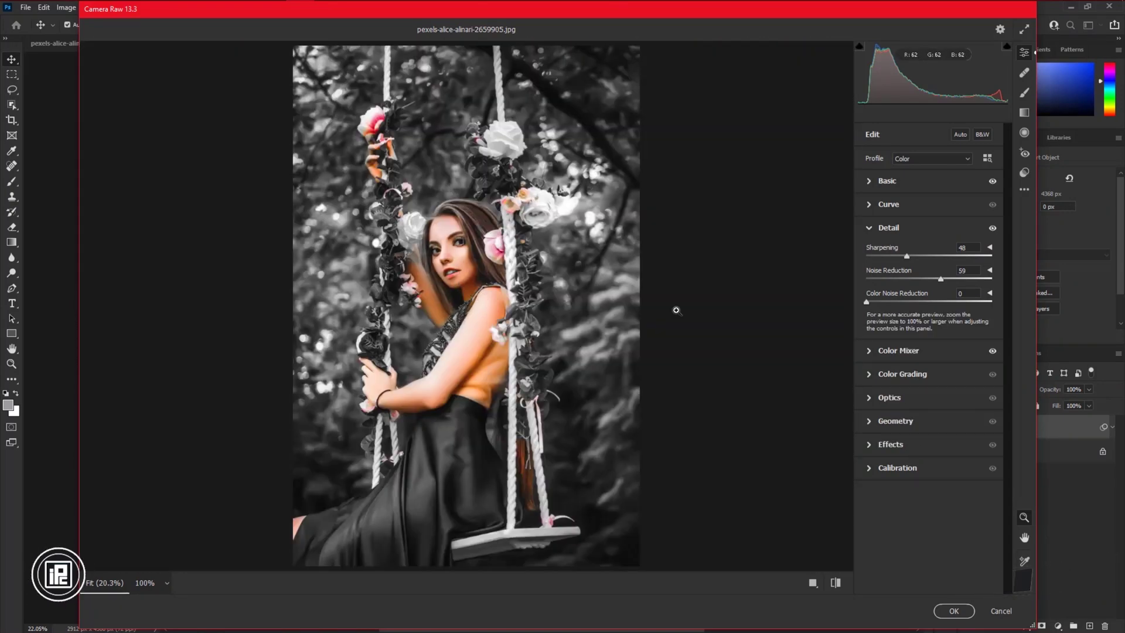
- Lower color noise reduction to 73 and Clarity to +7, checking the face up close
left_click_drag(982, 302, 958, 302)
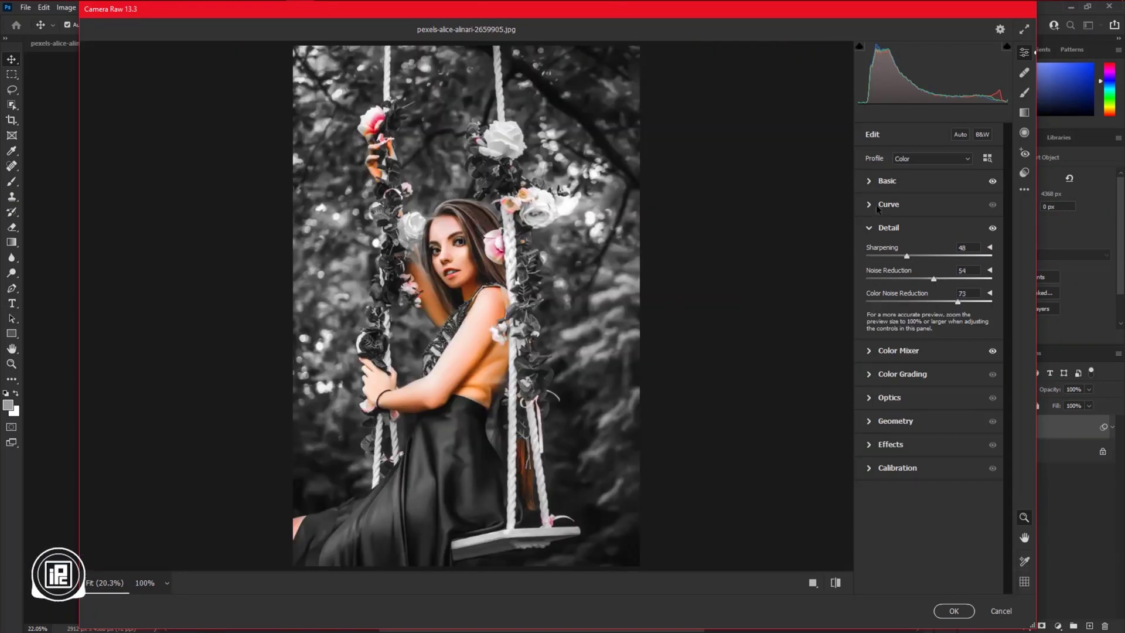
left_click(885, 180)
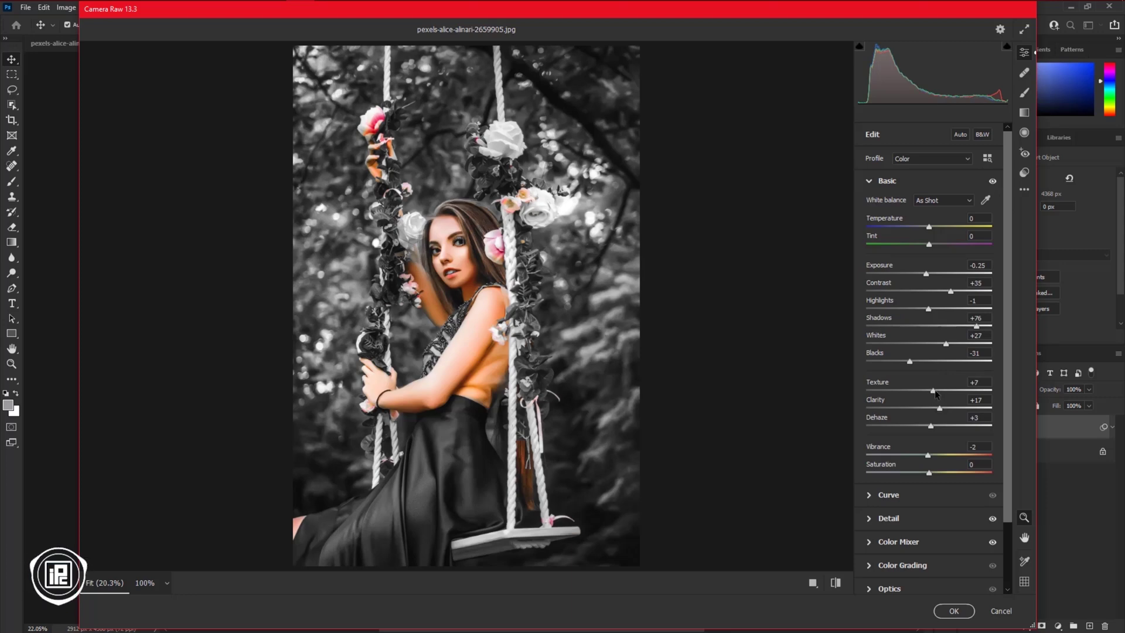
left_click_drag(941, 409, 936, 411)
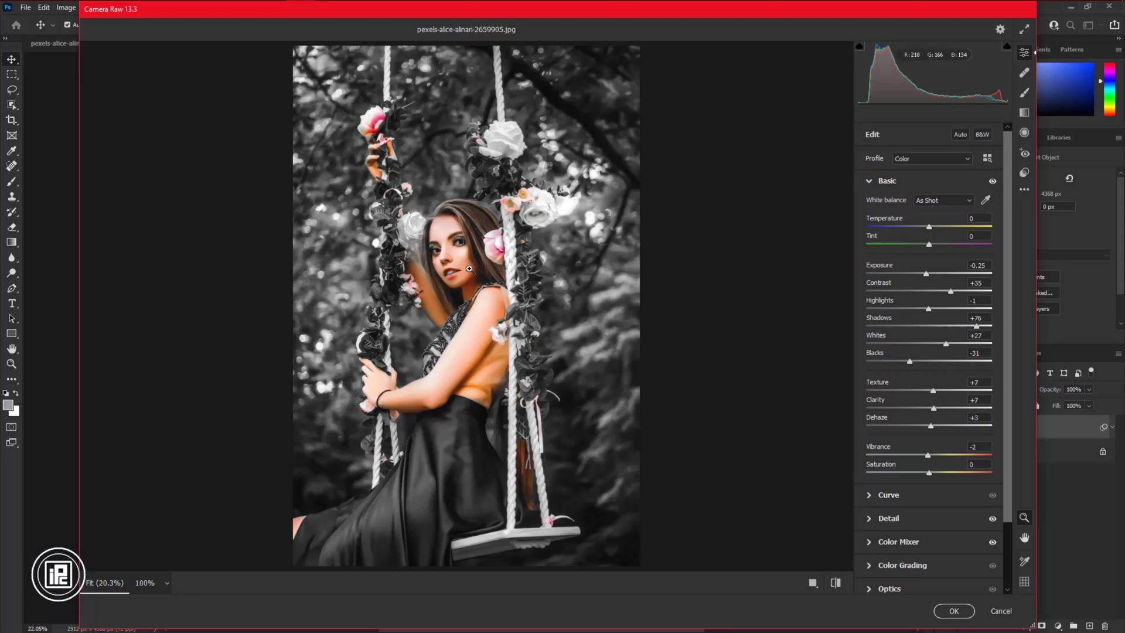
left_click(433, 257)
left_click(435, 258)
- Color-grade the midtone, shadow and highlight luminance and tint the shadows purple
left_click(871, 565)
left_click_drag(929, 395, 938, 395)
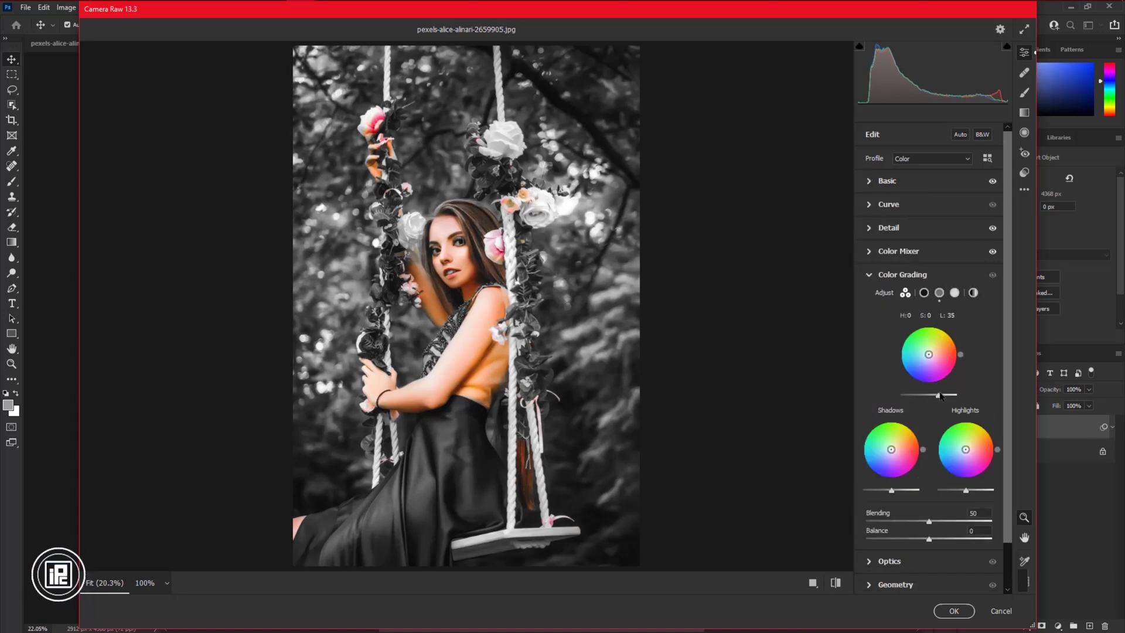
left_click_drag(891, 490, 893, 490)
left_click_drag(891, 449, 890, 453)
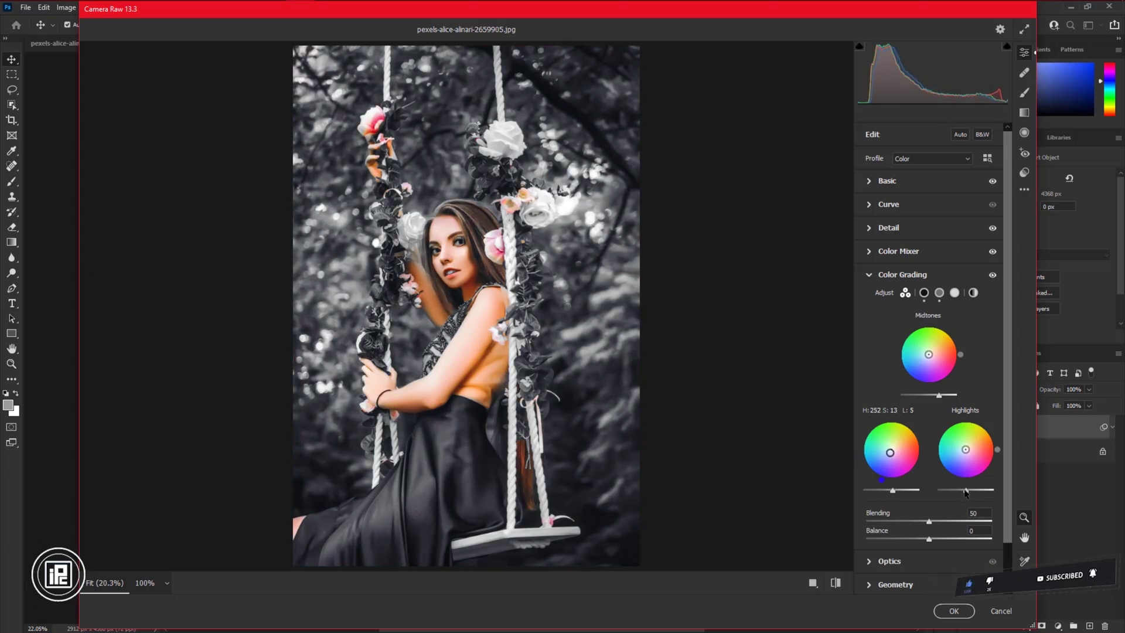
left_click_drag(965, 490, 969, 490)
- Set grade Blending 62 and Balance -21, and darken the edges with a -93 vignette
mouse_move(926, 521)
left_mouse_down()
mouse_move(945, 522)
mouse_move(916, 538)
left_mouse_up()
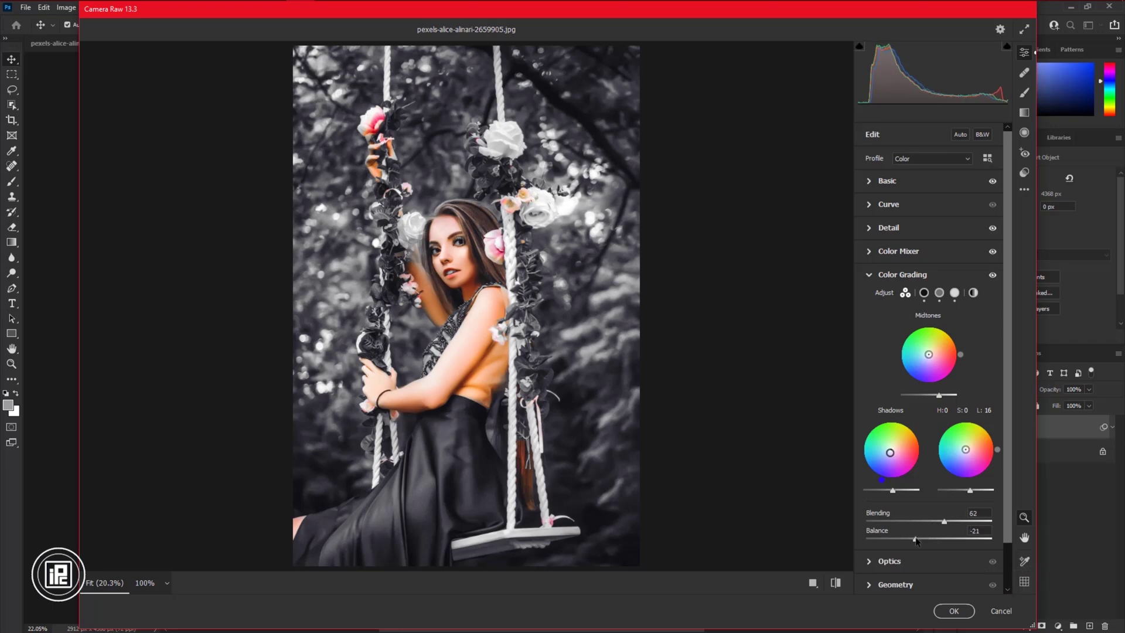
left_click(883, 556)
left_click_drag(919, 351, 870, 349)
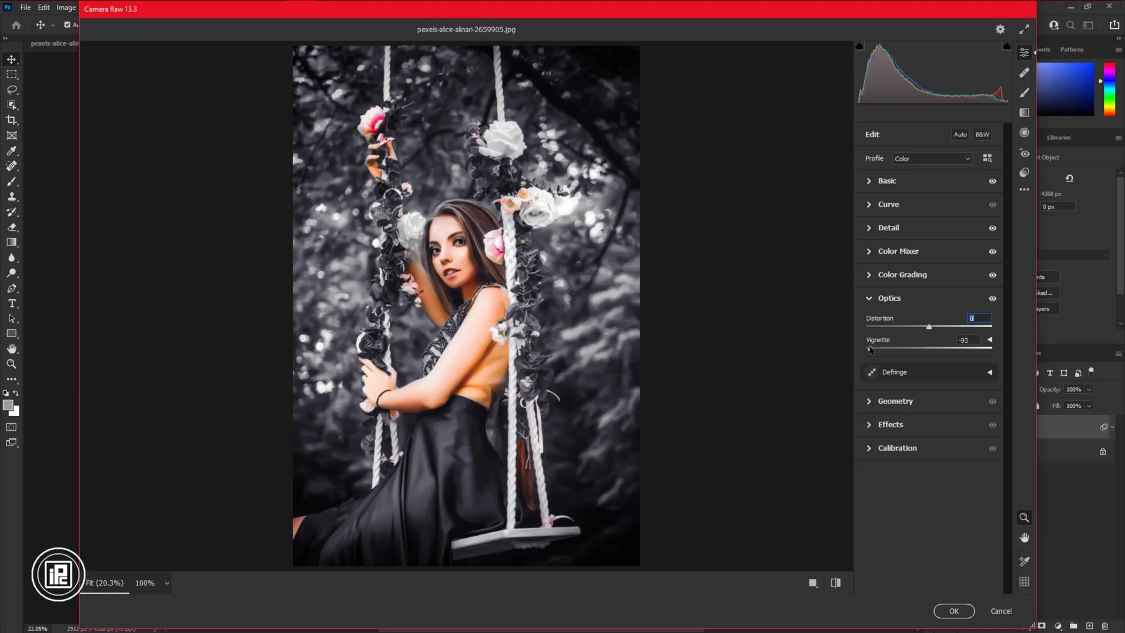
- Save the Camera Raw settings to Documents as the preset file Black Moody Color.xmp
left_click(1024, 192)
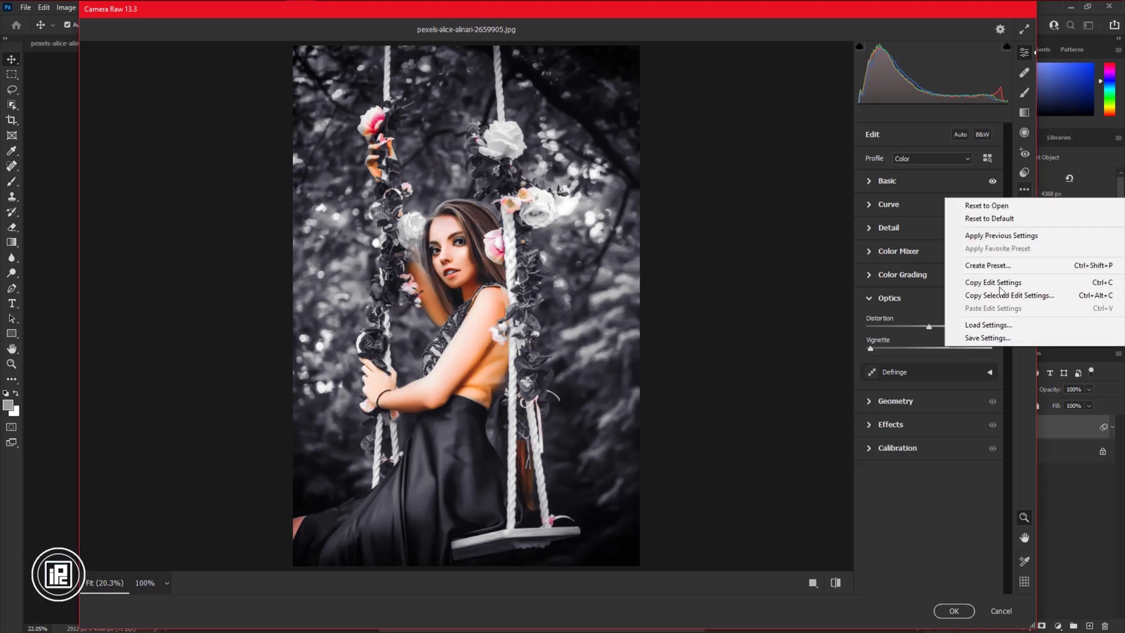
left_click(998, 337)
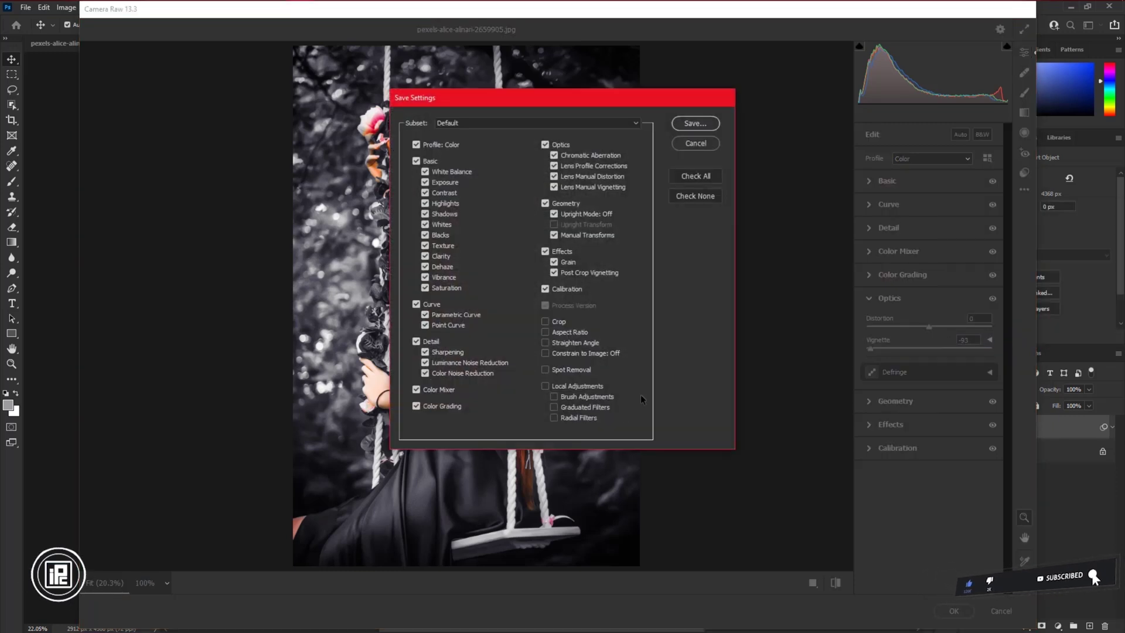
left_click(704, 127)
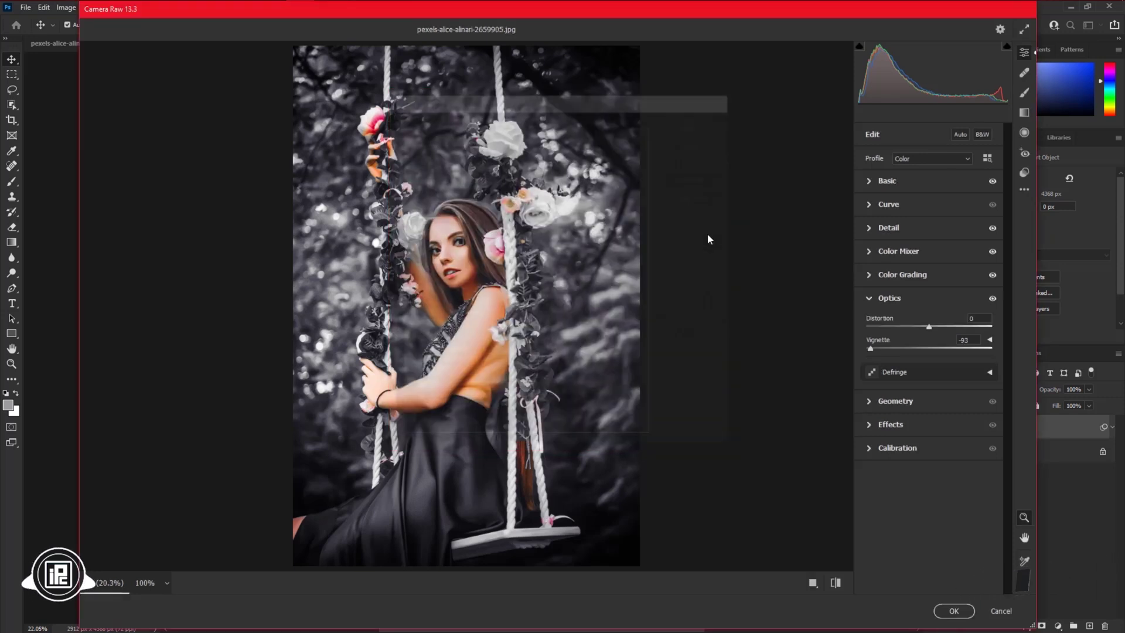
left_click(133, 138)
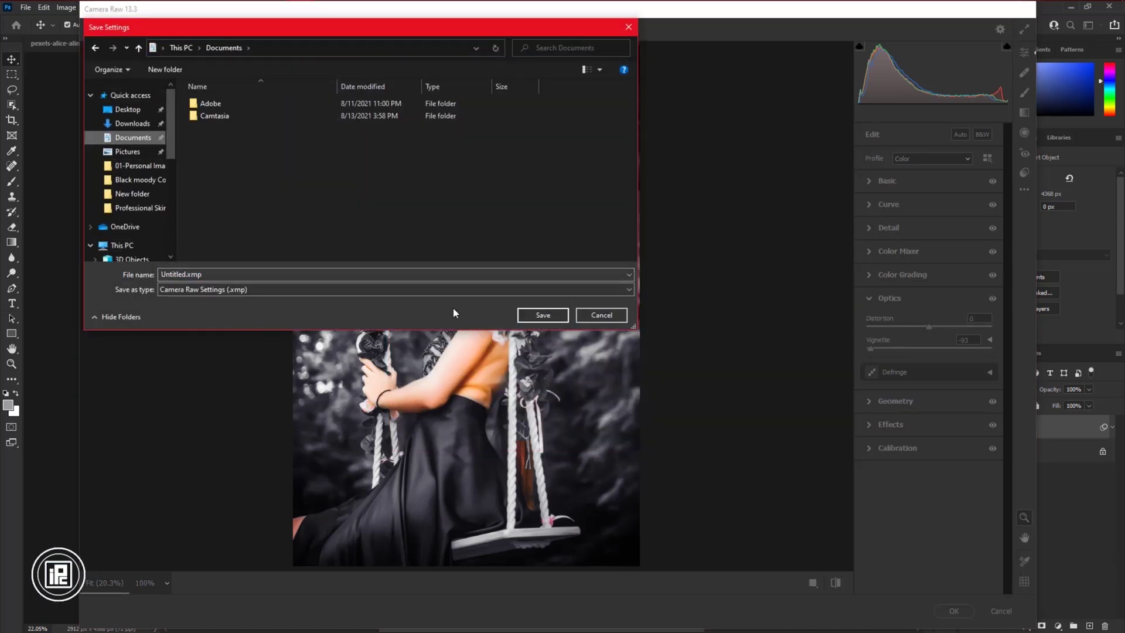
double_click(185, 274)
type("Black Moody Color")
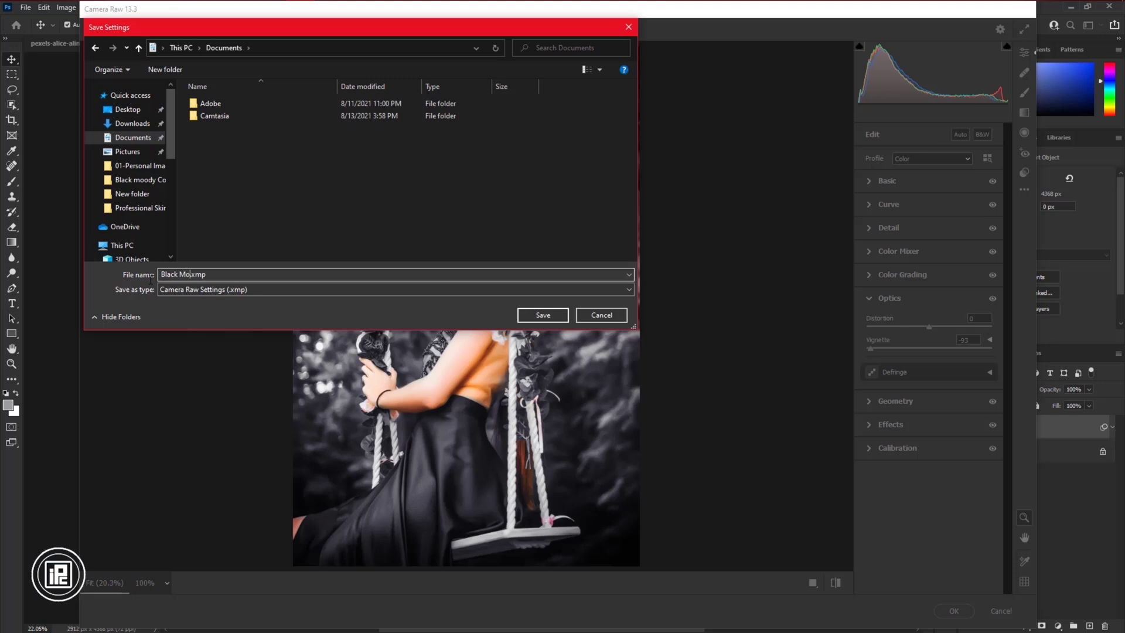
key("Return")
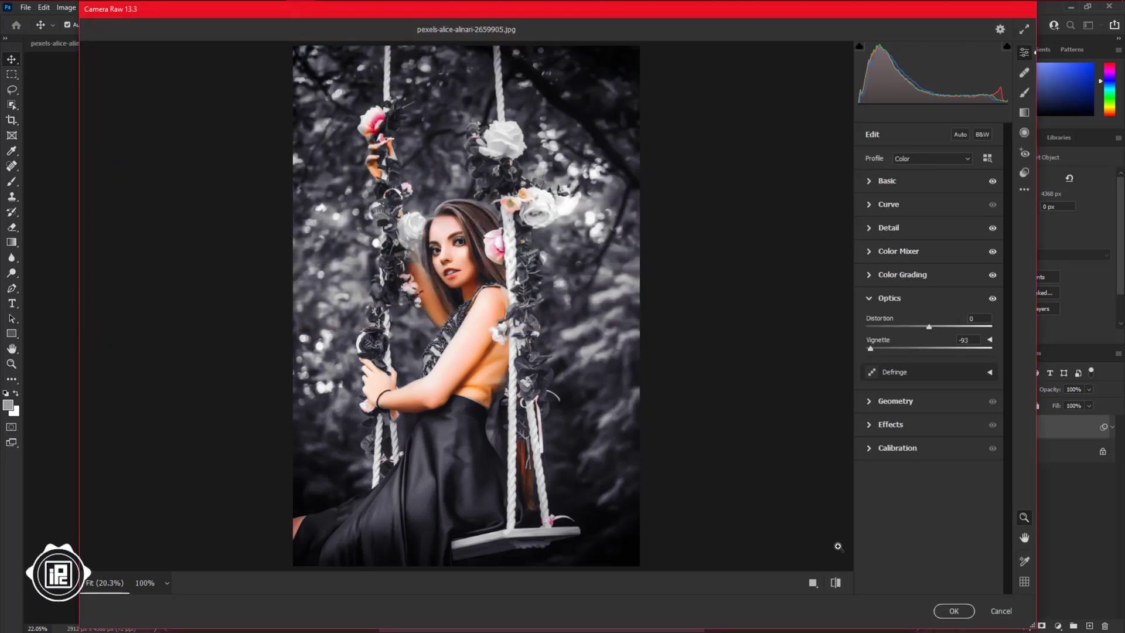
- Confirm Camera Raw with OK so Layer 1 gets the moody Camera Raw smart filter
left_click(953, 611)
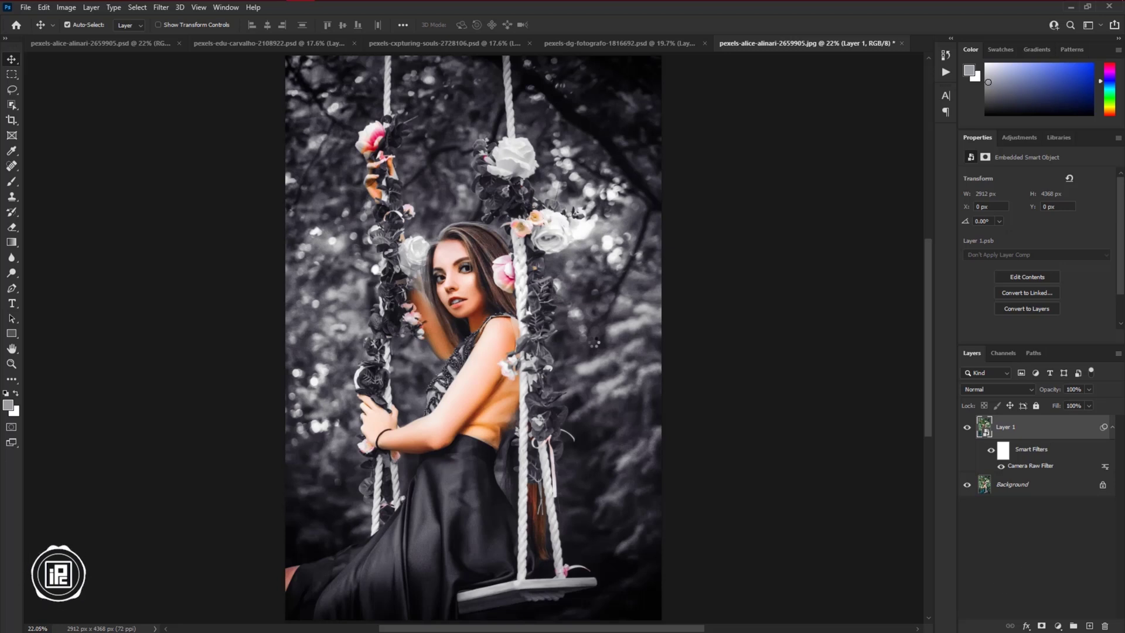
left_click(559, 48)
left_click(444, 47)
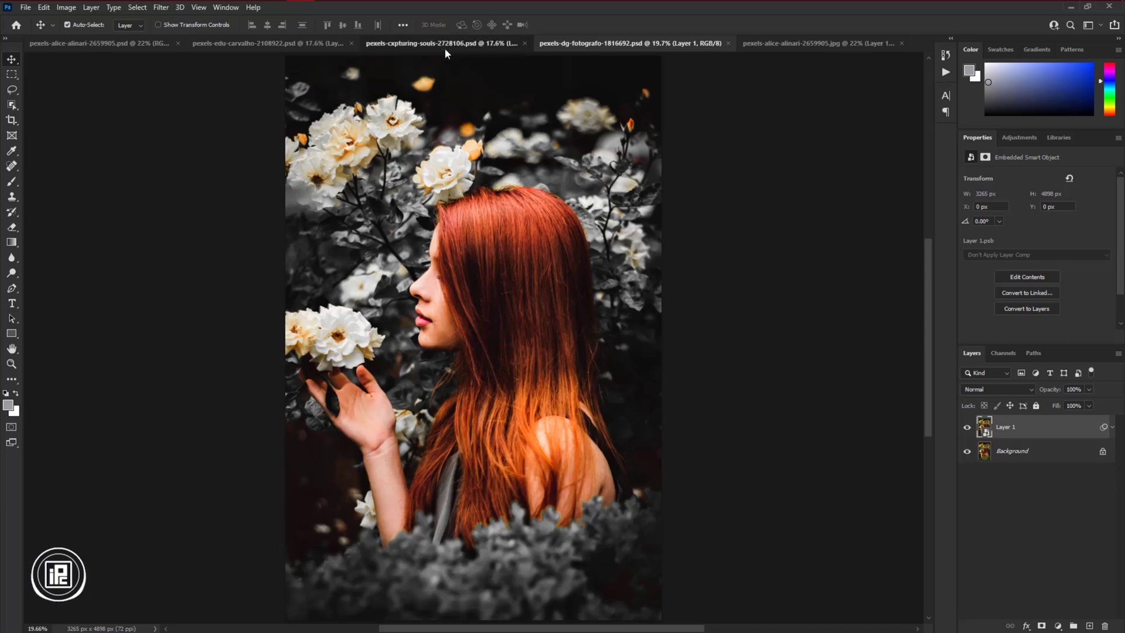
left_click(266, 43)
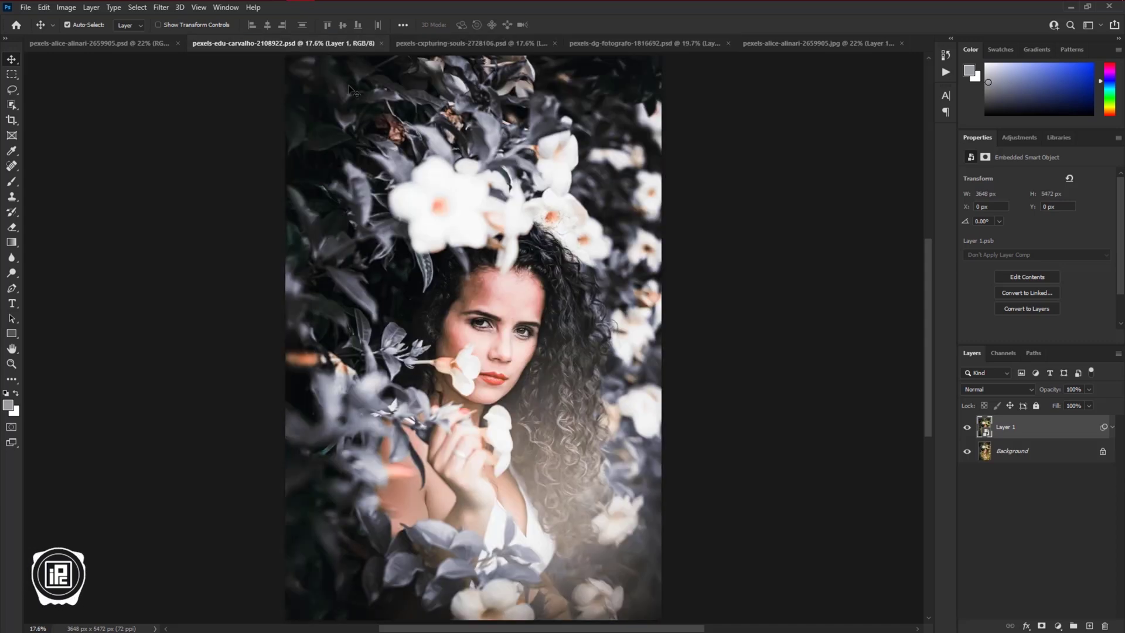